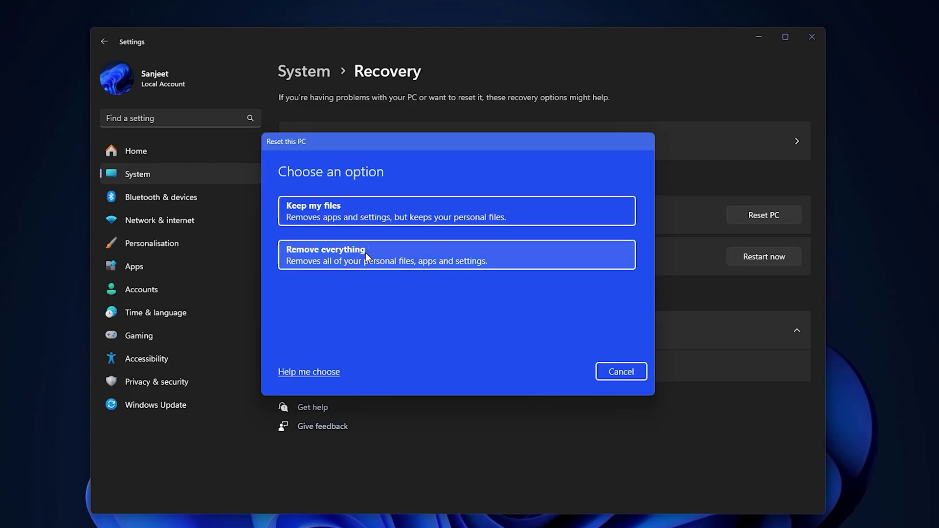
Step: Reset the PC, choosing to remove everything
left_click(366, 252)
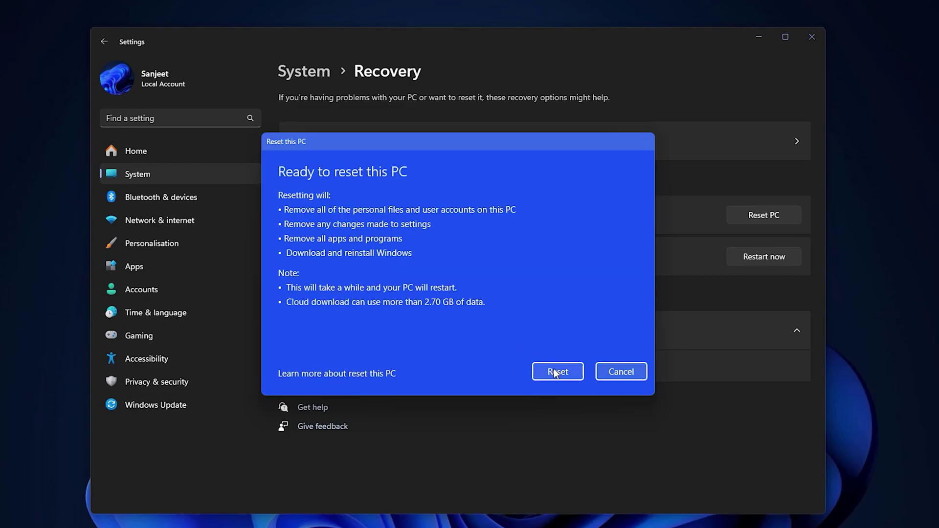
left_click(555, 372)
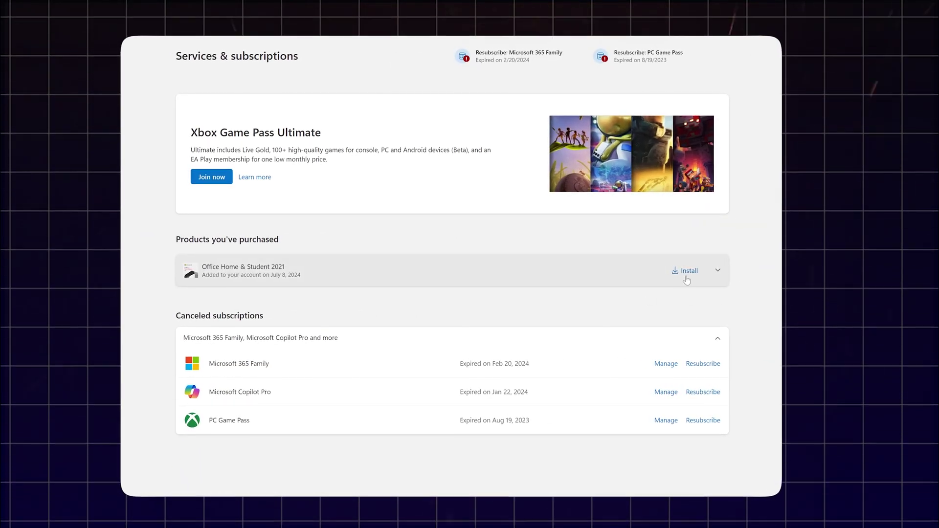
Step: Start installing Office Home & Student 2021 and list its available install versions
left_click(688, 275)
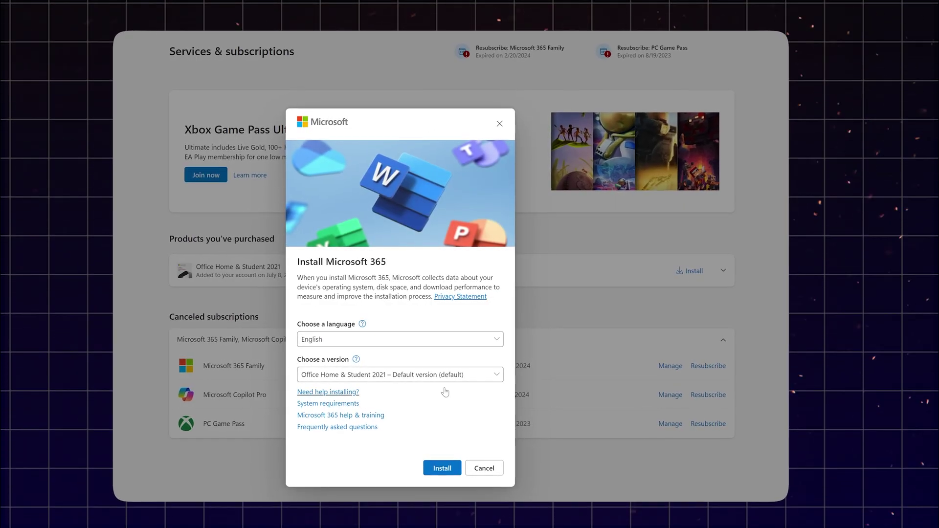
left_click(459, 381)
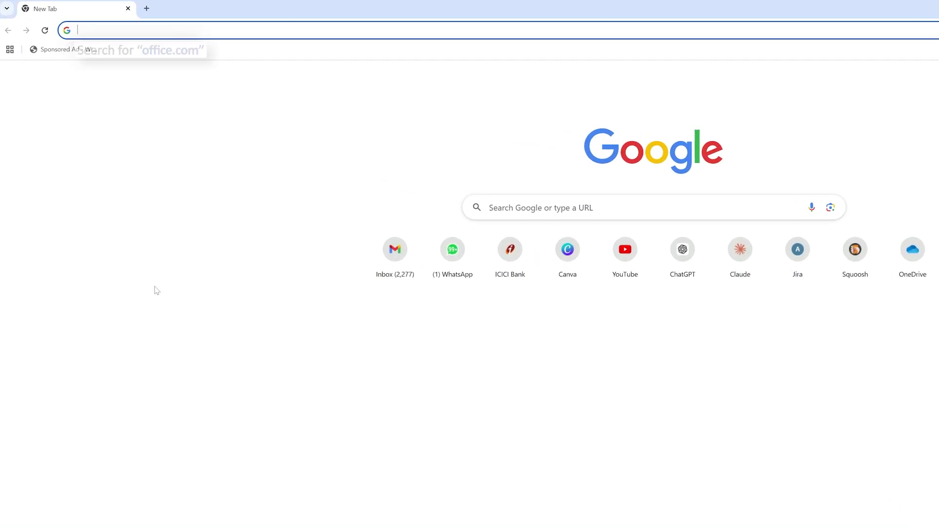
Step: Check the signed-in account on office.com, then search 'micosoft account login' and open Manage your Microsoft account
type("office.com/?auth=2")
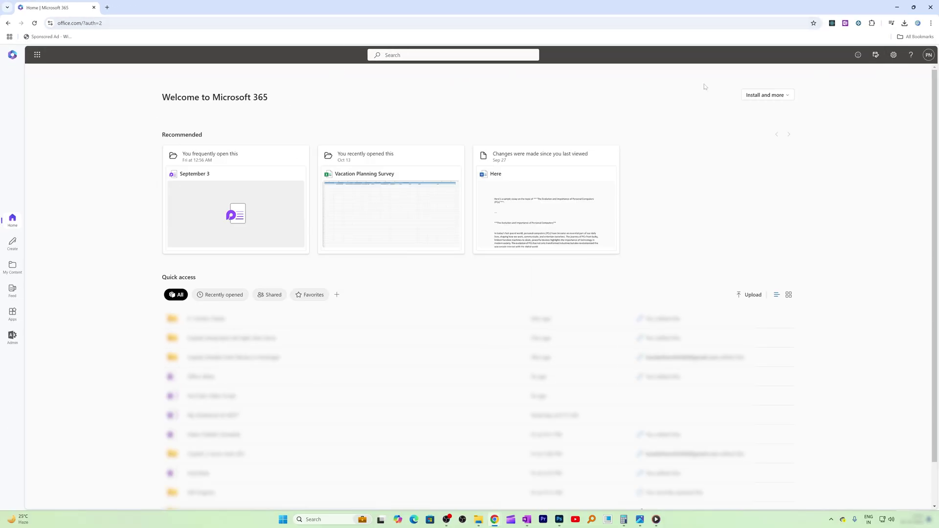
left_click(928, 54)
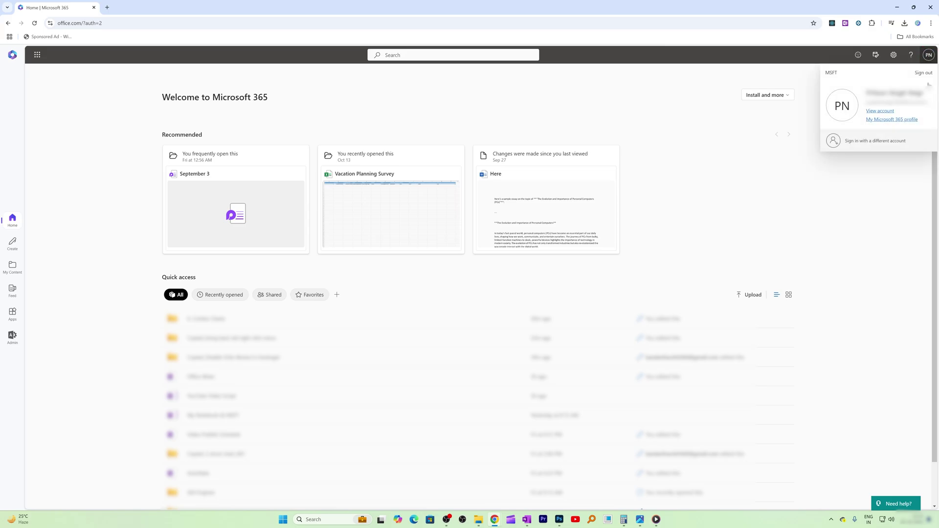
left_click(107, 9)
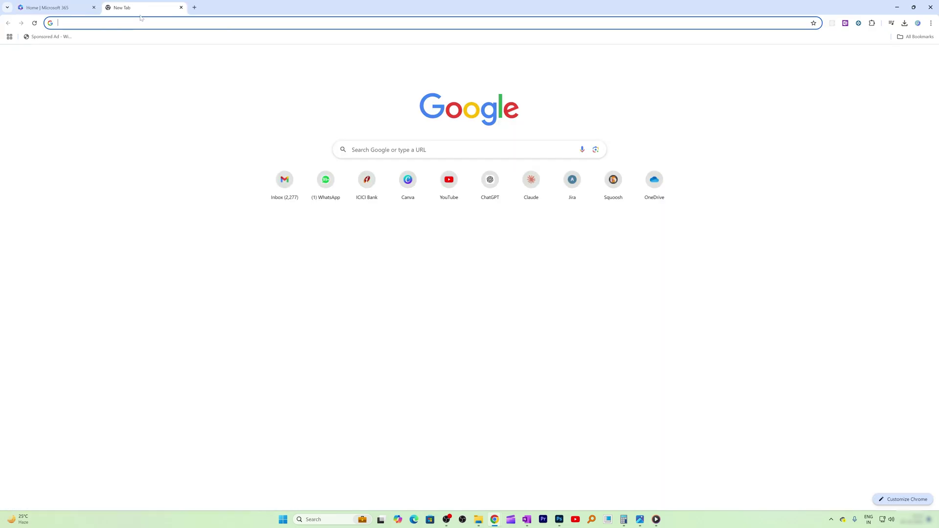
type("micosoft account login")
key("Return")
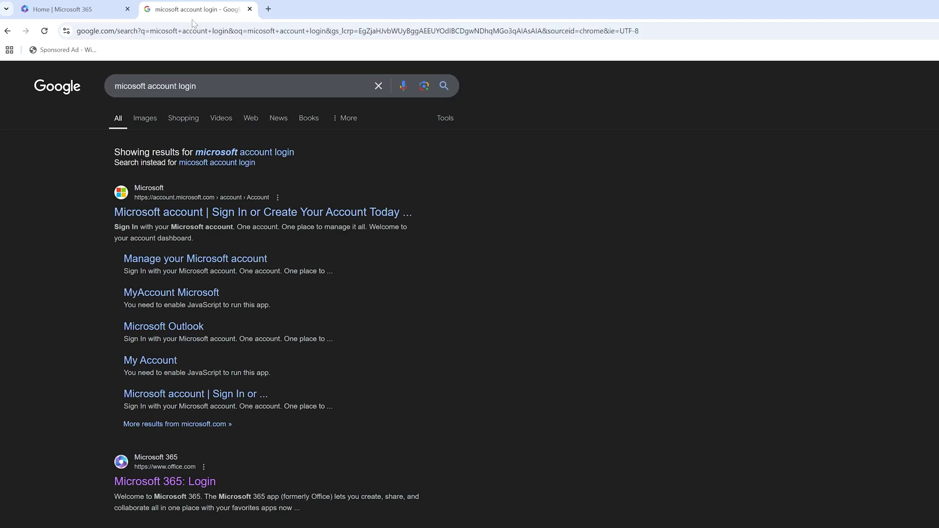
left_click(176, 263)
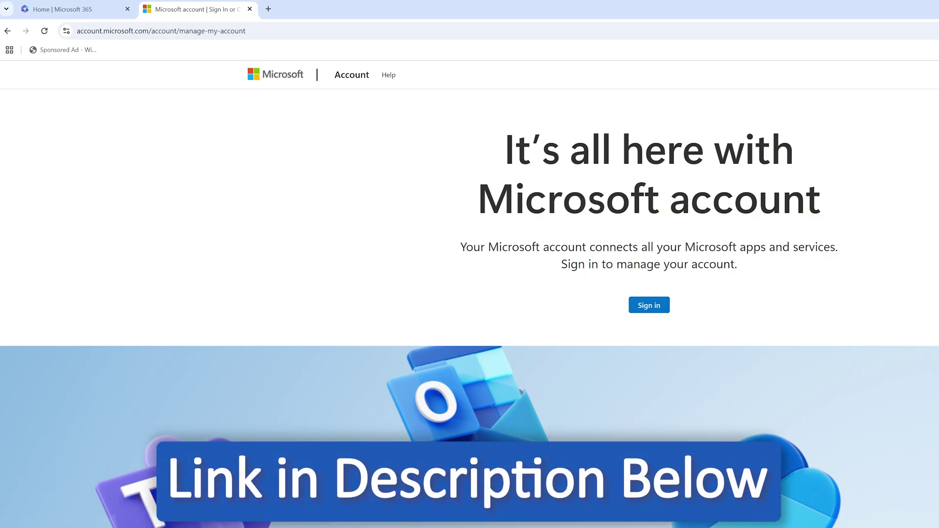
Step: Sign in with the existing account and its password to reach the Account home page
left_click(426, 31)
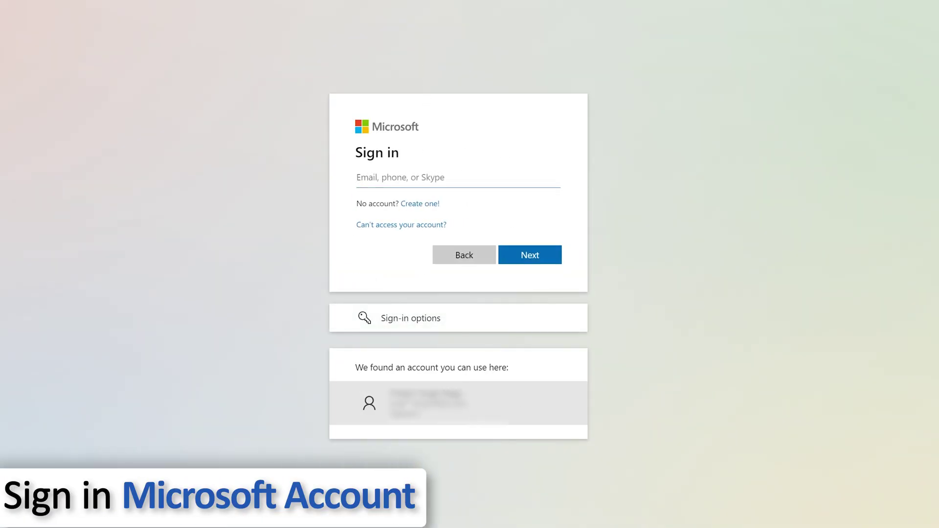
left_click(424, 398)
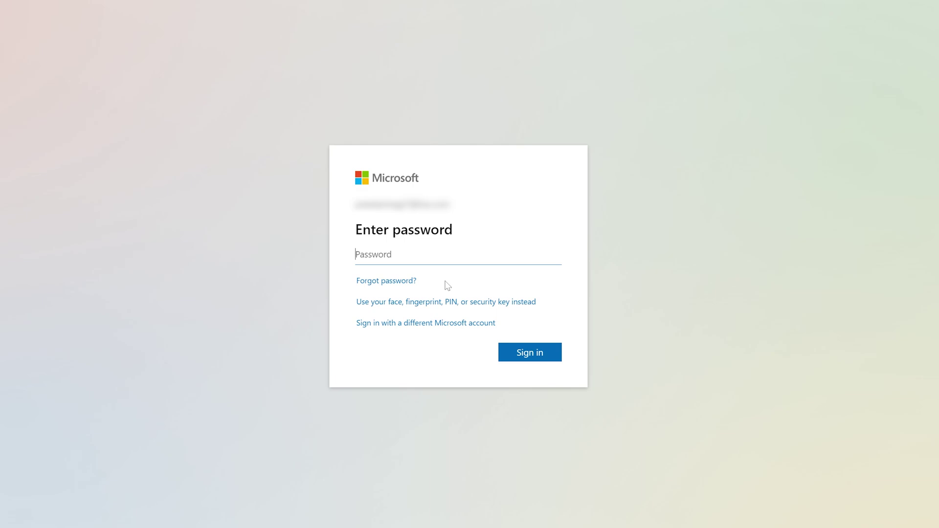
type("•")
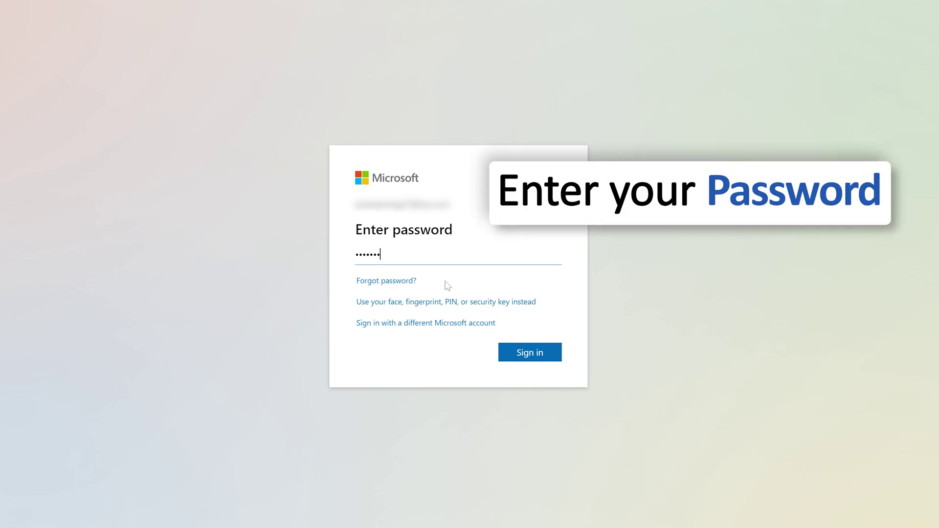
type("••••••••••")
key("Return")
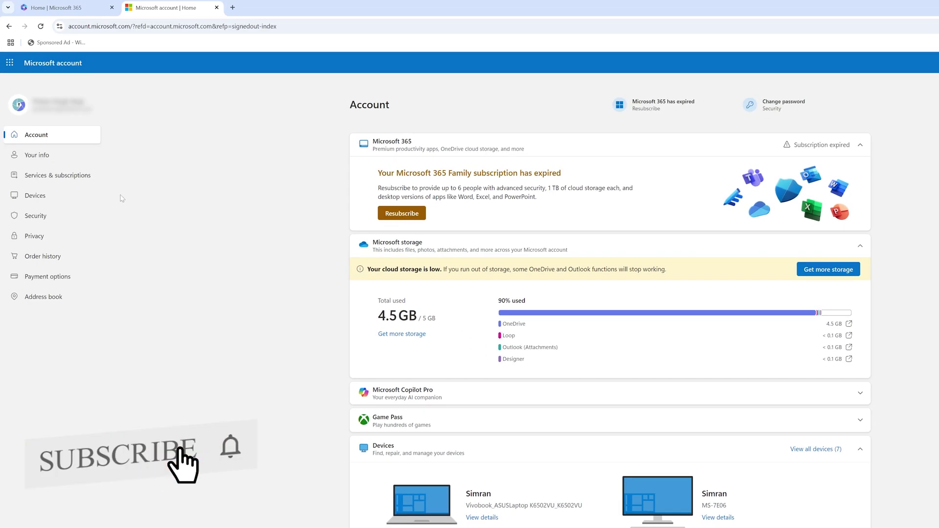
Step: Look over the Account page, then go to Services & subscriptions to find Office Home & Student 2021
scroll(137, 212, "down", 2)
scroll(137, 212, "down", 5)
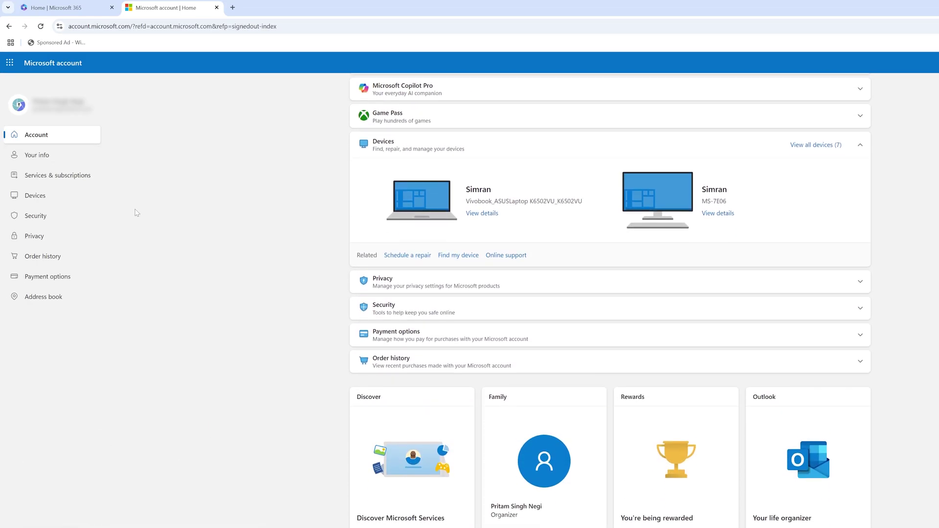
scroll(532, 358, "up", 4)
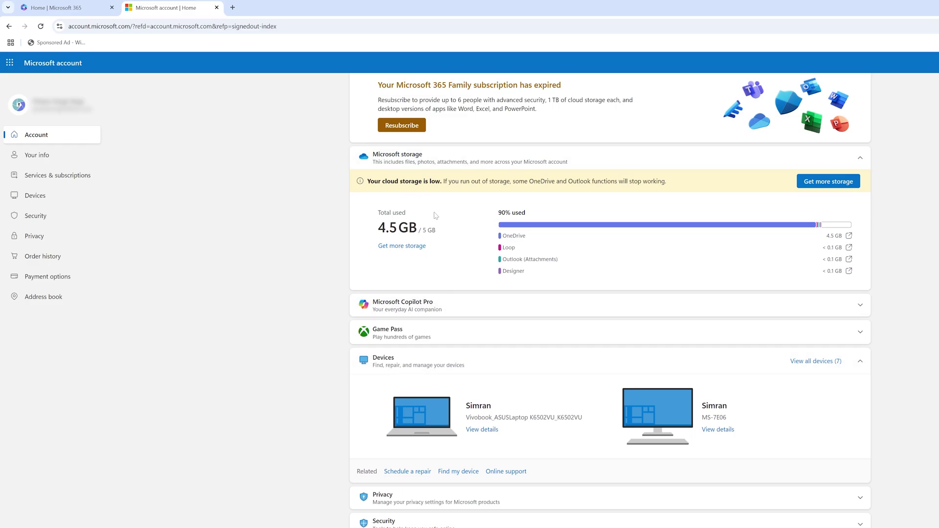
scroll(436, 215, "down", 3)
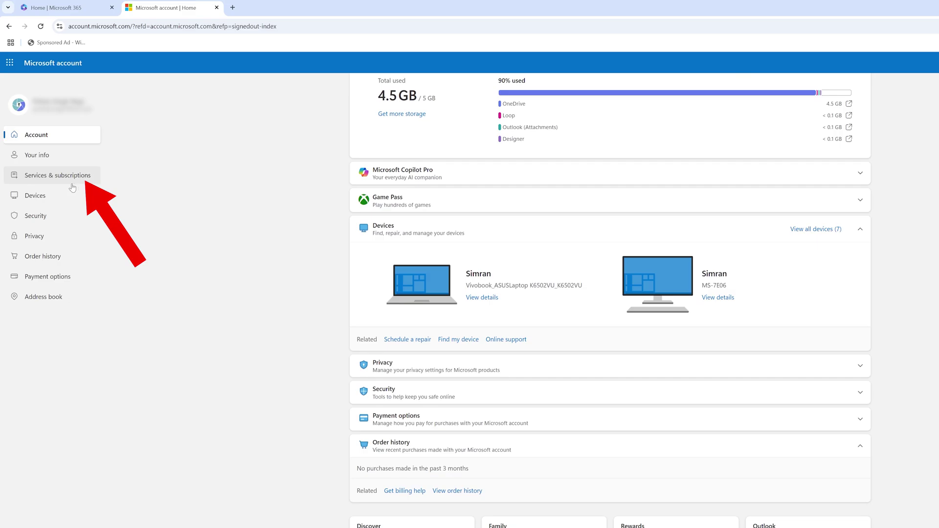
left_click(72, 185)
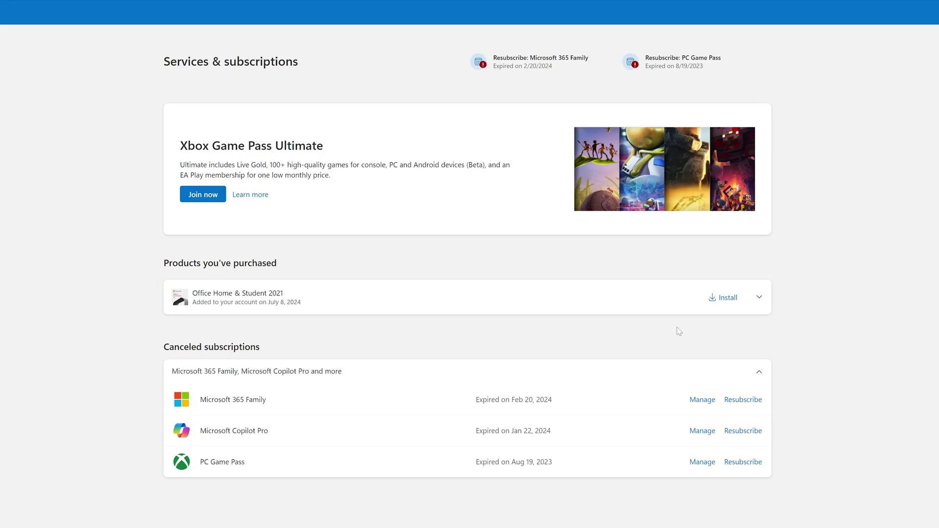
Step: Pick the Offline installer version of Office Home & Student 2021 and start its installation
left_click(726, 302)
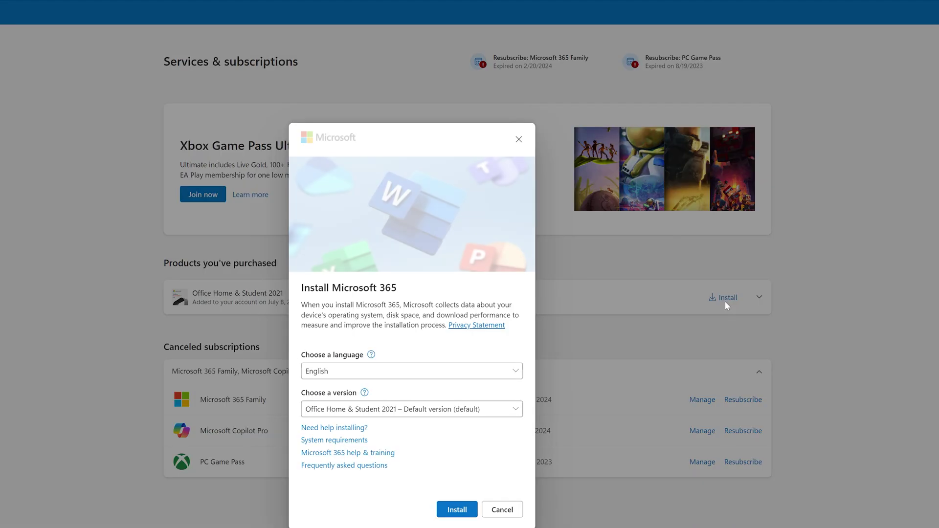
left_click(463, 362)
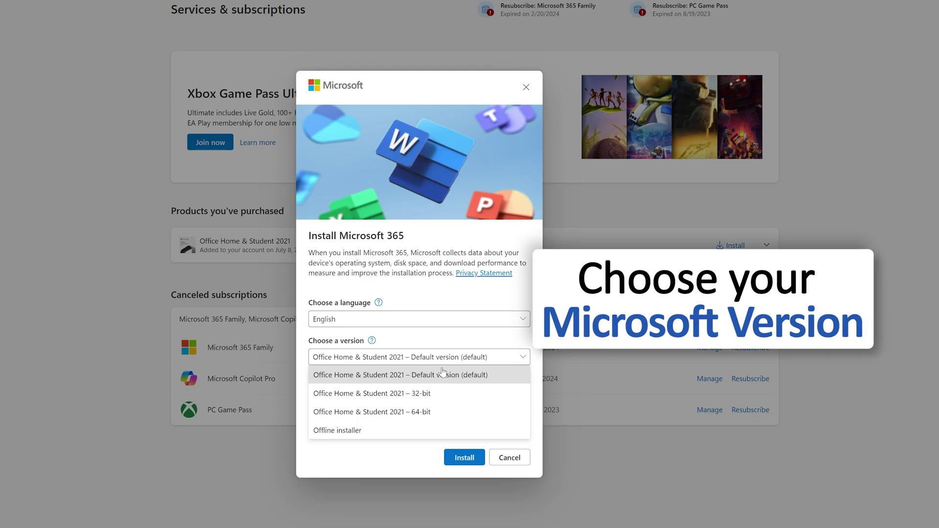
left_click(382, 430)
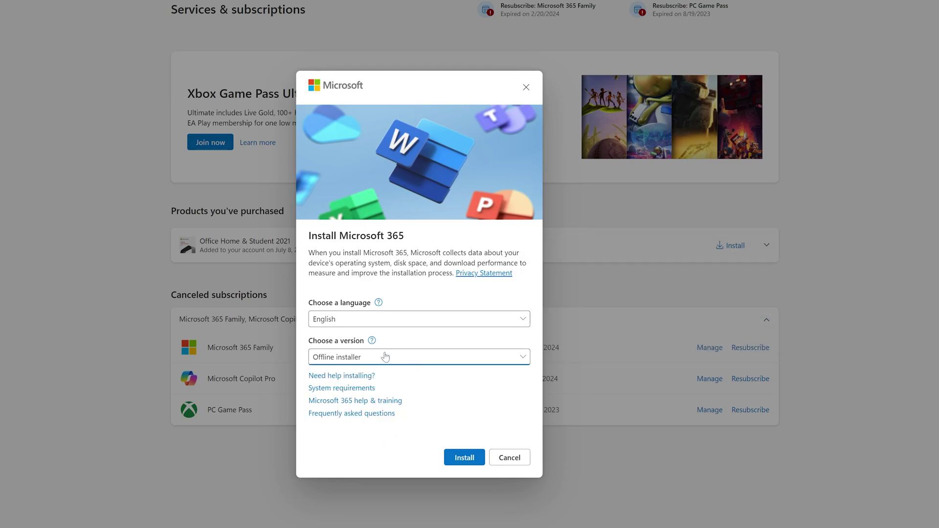
left_click(463, 458)
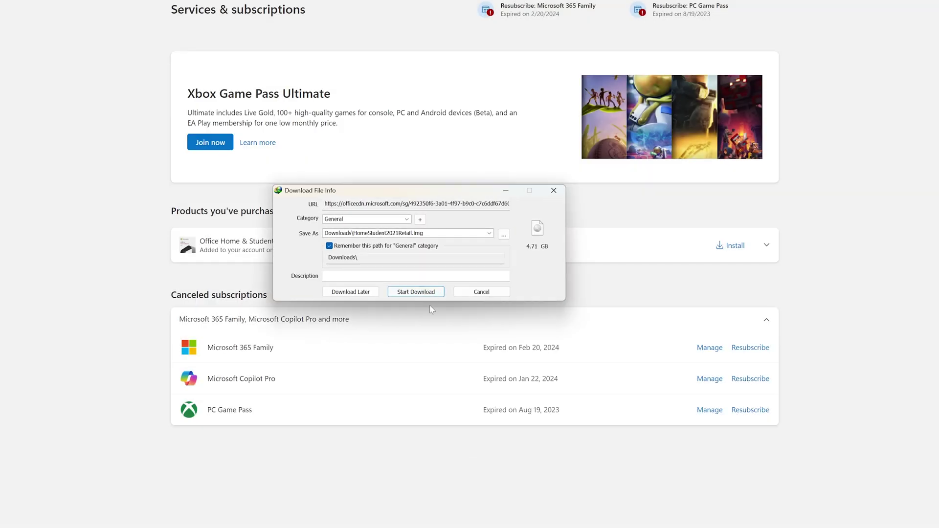
Step: Download the 4.71 GB HomeStudent2021Retail.img in IDM, moving the progress window aside until complete
left_click(423, 291)
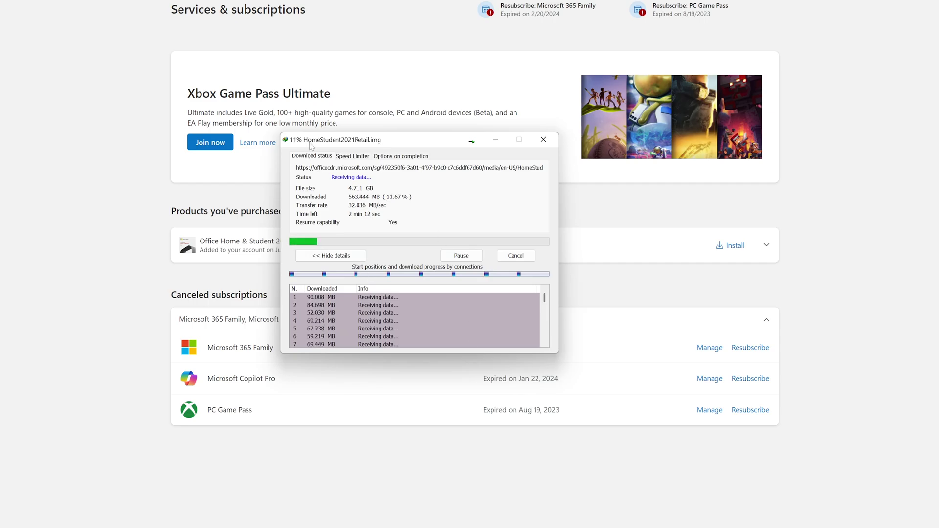
left_click_drag(311, 145, 257, 131)
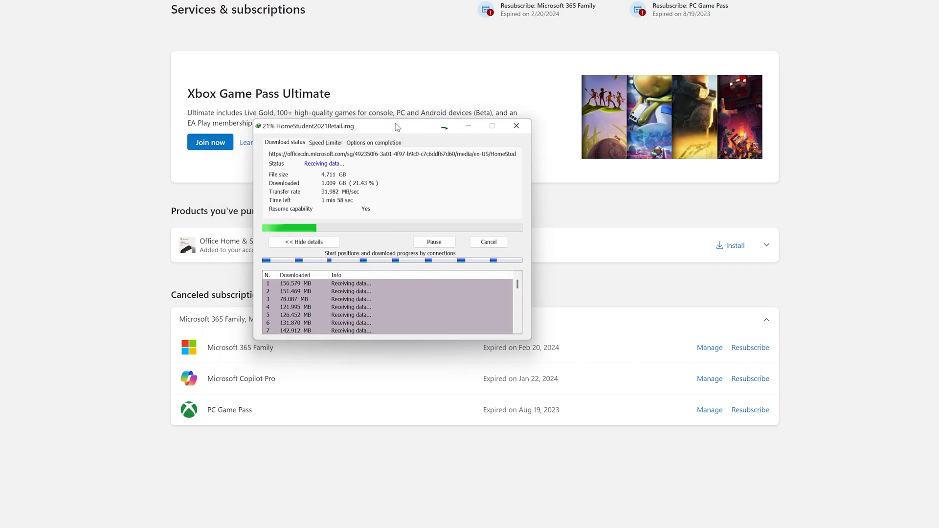
left_click_drag(399, 127, 456, 139)
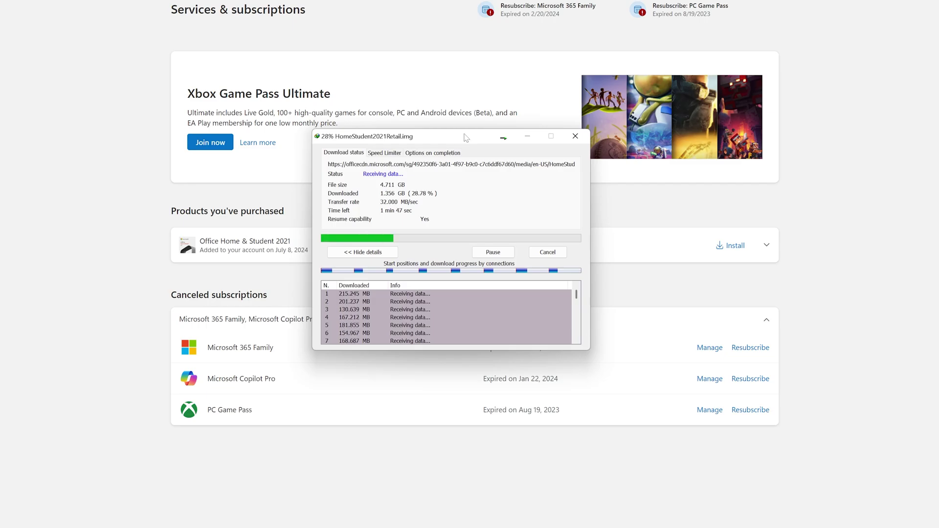
left_click_drag(465, 142, 938, 229)
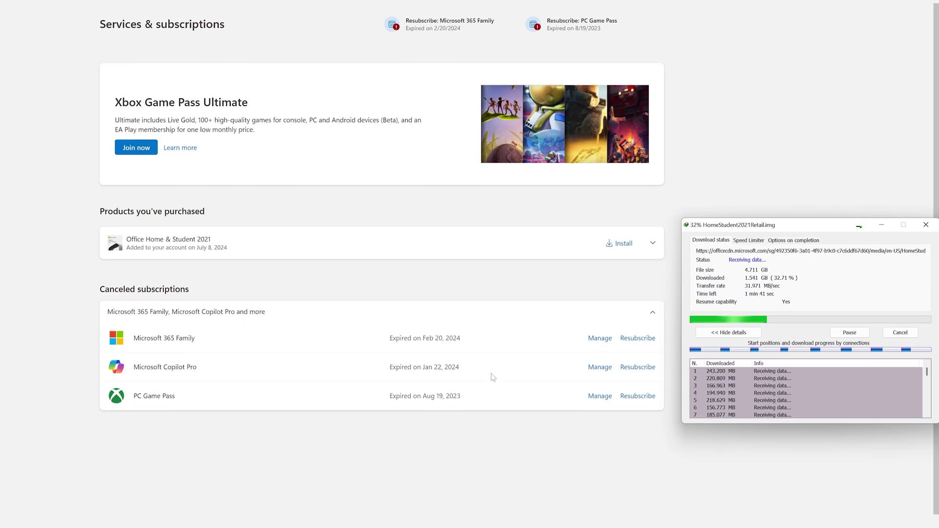
scroll(594, 387, "down", 1)
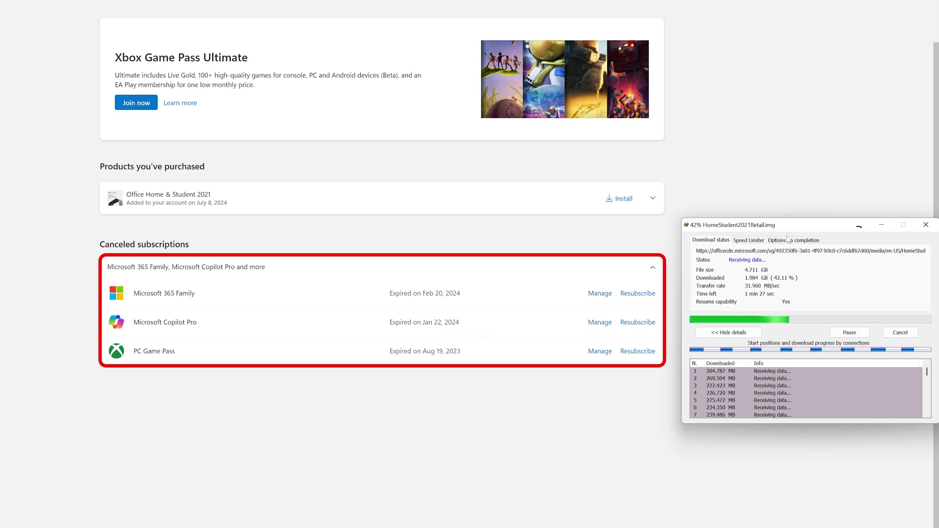
left_click_drag(788, 228, 526, 244)
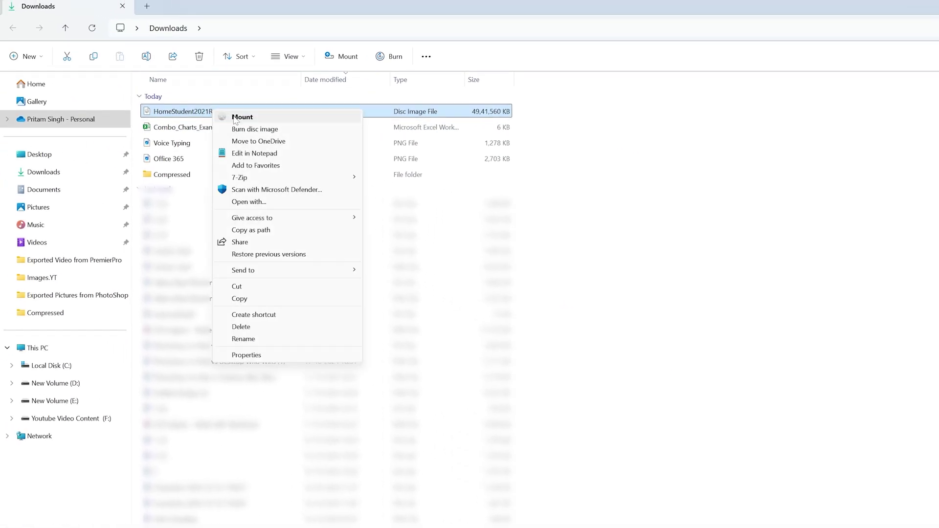
Step: Mount the HomeStudent2021Retail disc image and show its files as large icons
left_click(234, 118)
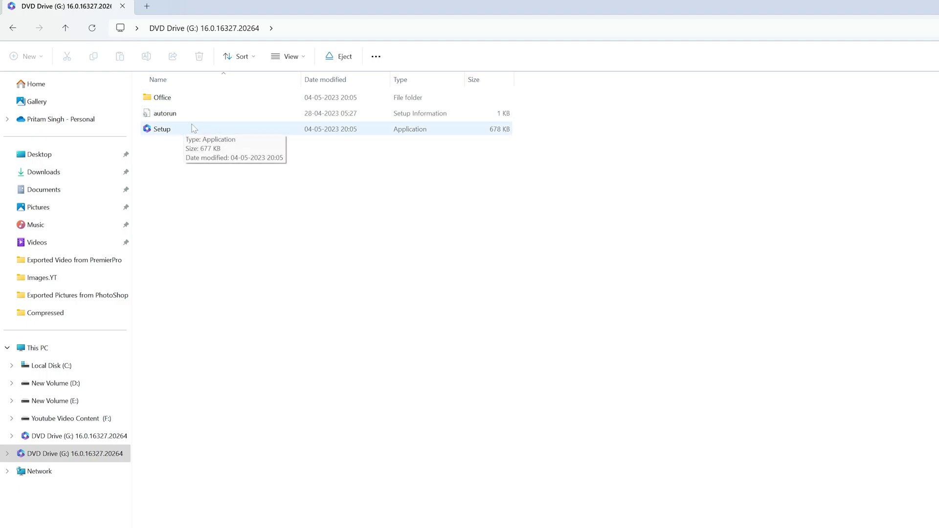
key("ctrl+shift+4")
key("ctrl+shift+2")
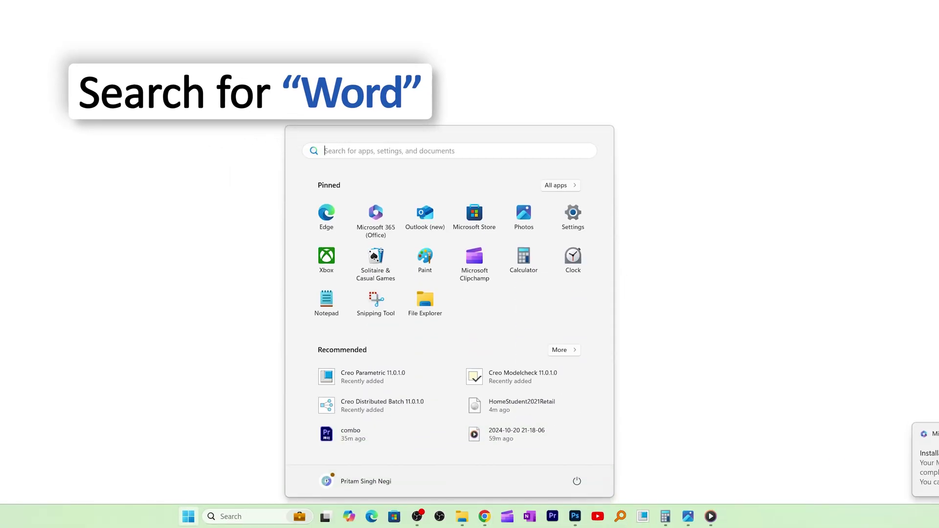
Step: Launch Word by searching 'wo', skip the product key prompt and accept the license agreement
left_click(406, 151)
type("wo")
key("Return")
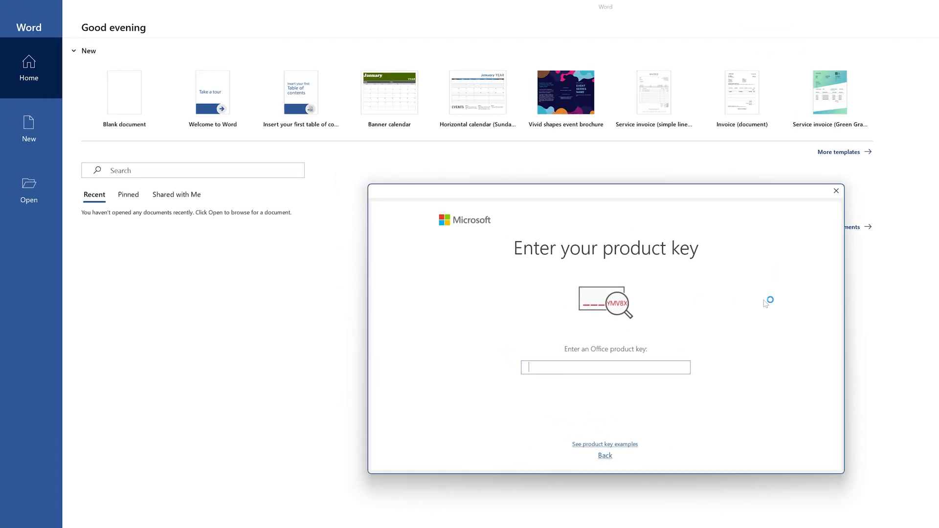
left_click(836, 191)
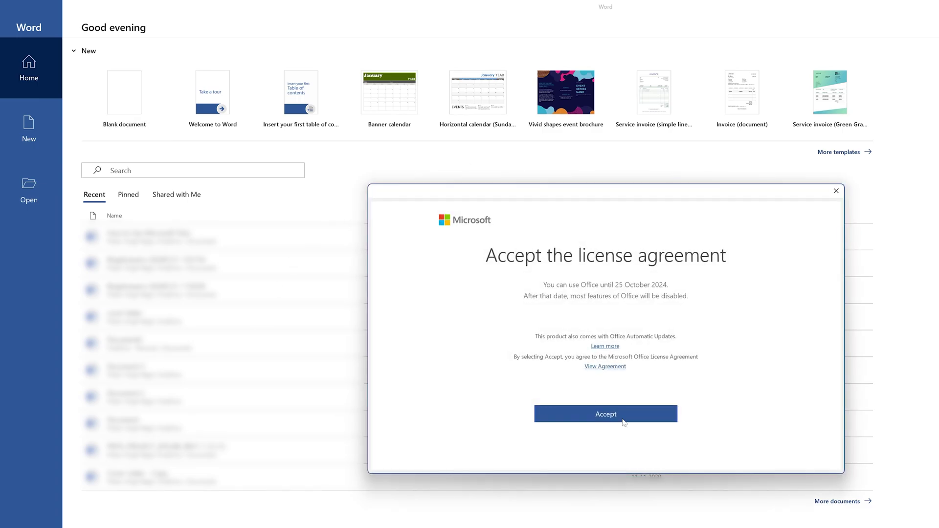
left_click(620, 418)
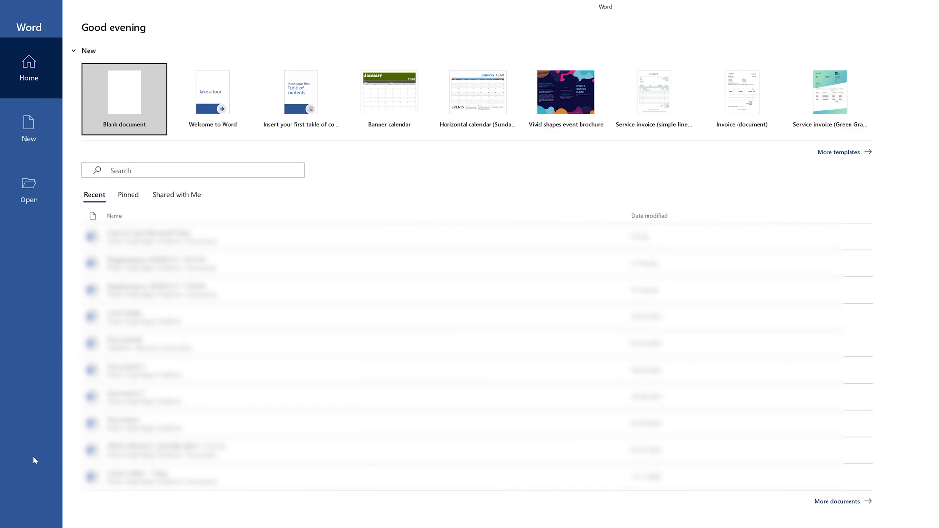
Step: Check the Office Home and Student 2021 status under Account, then create Document1 and close the Product Notice
left_click(56, 475)
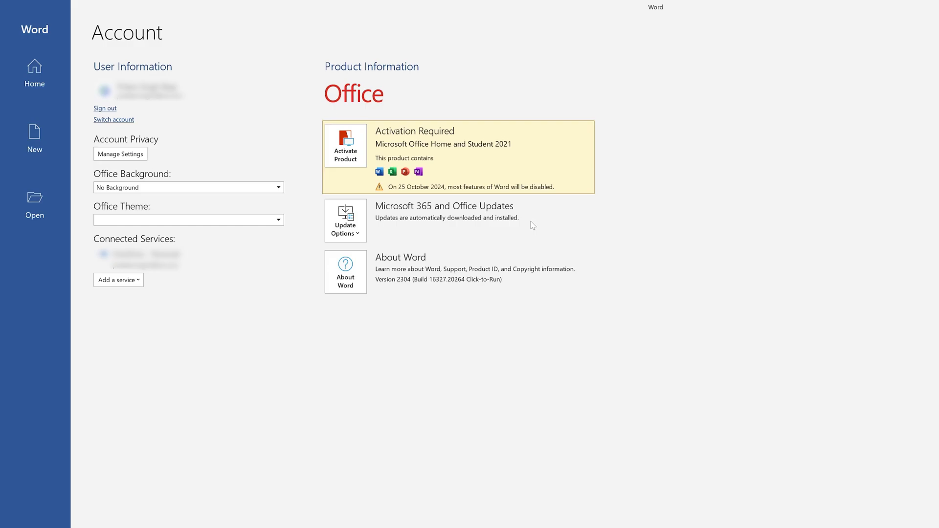
left_click(47, 79)
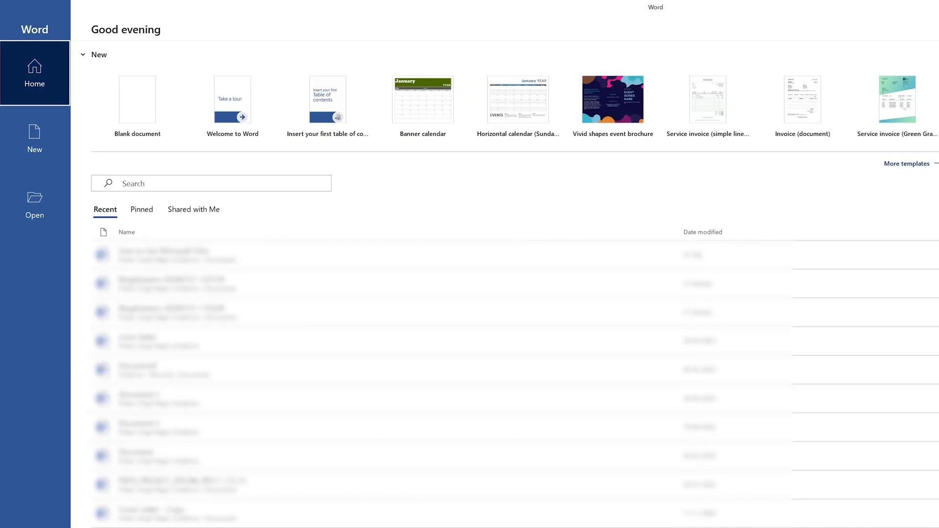
left_click(139, 95)
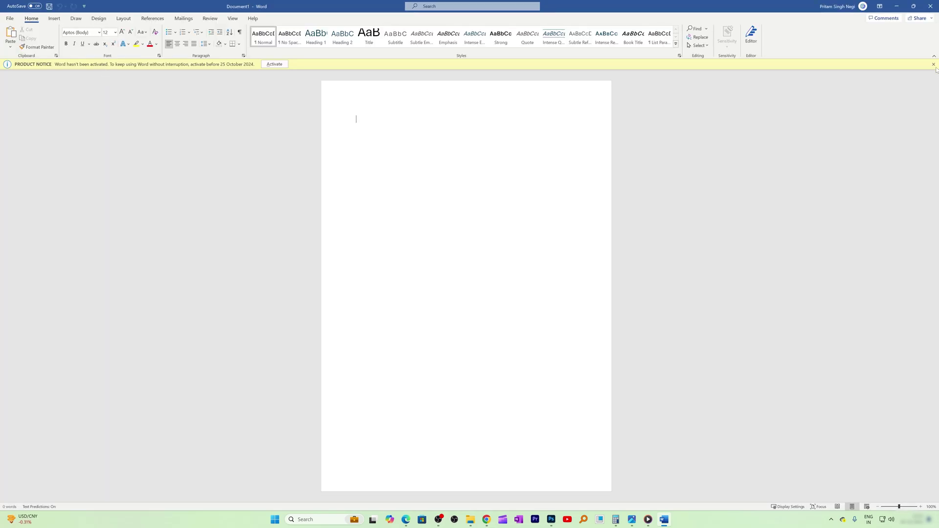
left_click(932, 65)
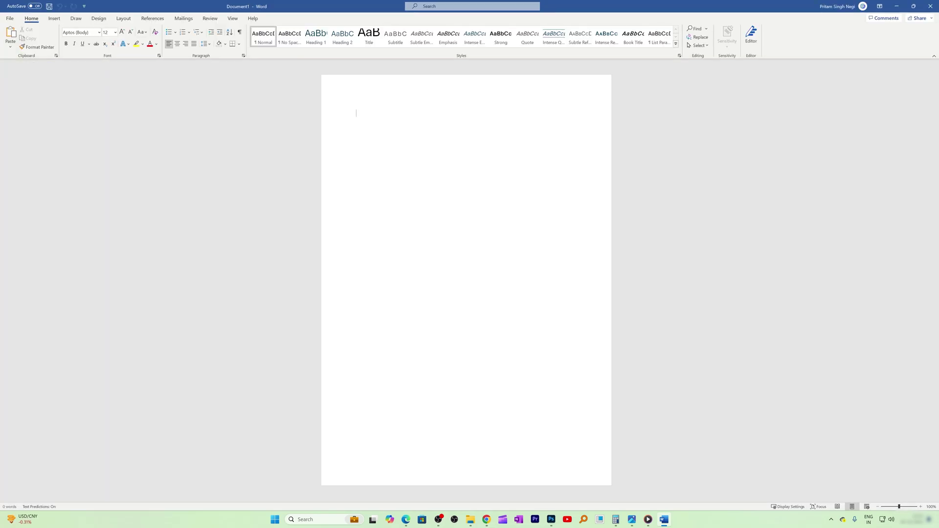